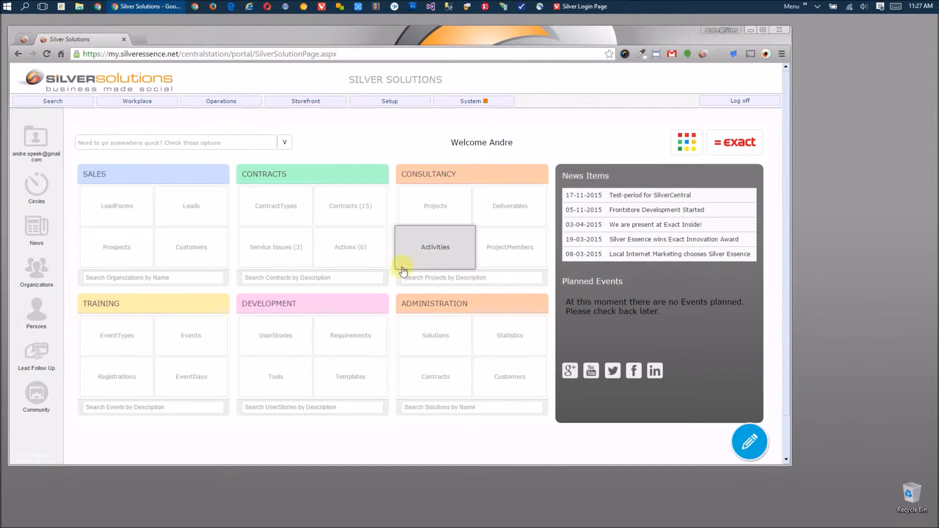
- Open the Silver record from Administration > Solutions and list its two SolutionPartners
left_click(449, 336)
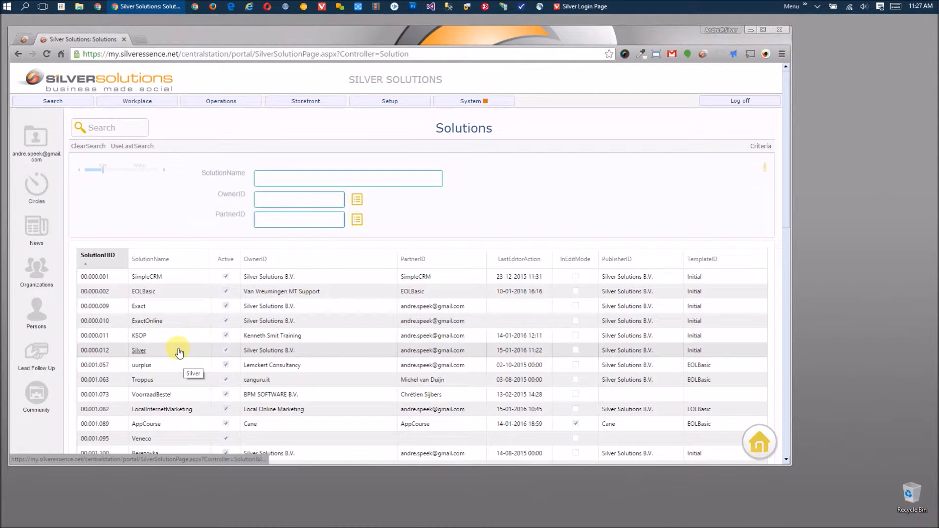
left_click(179, 349)
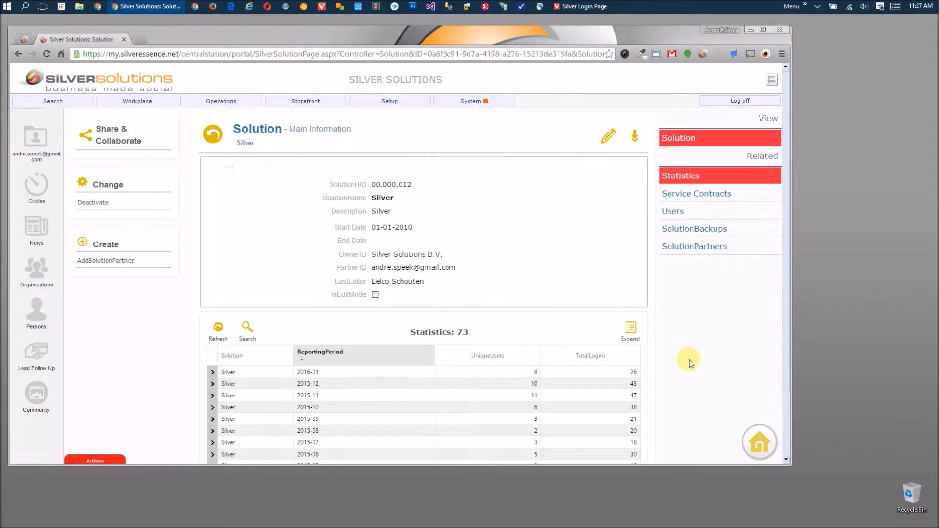
left_click(747, 249)
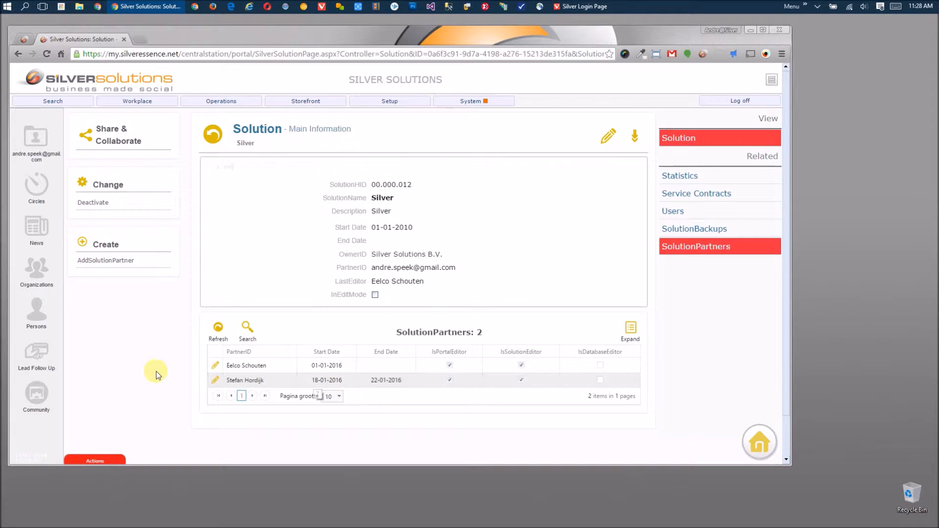
left_click(104, 263)
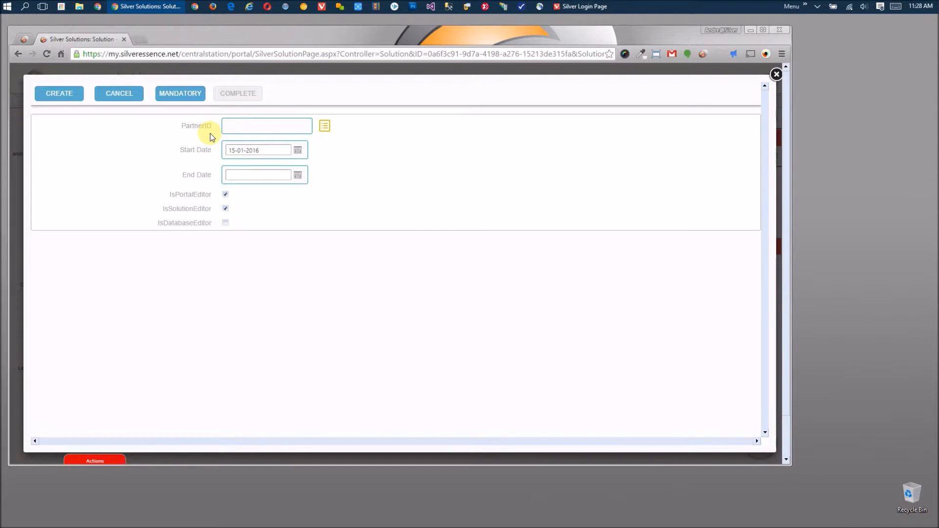
left_click(325, 126)
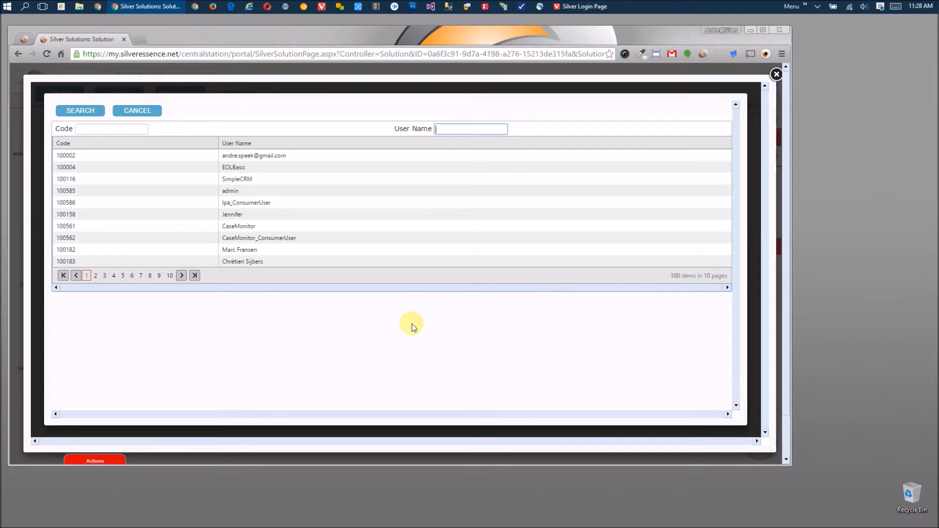
left_click(245, 214)
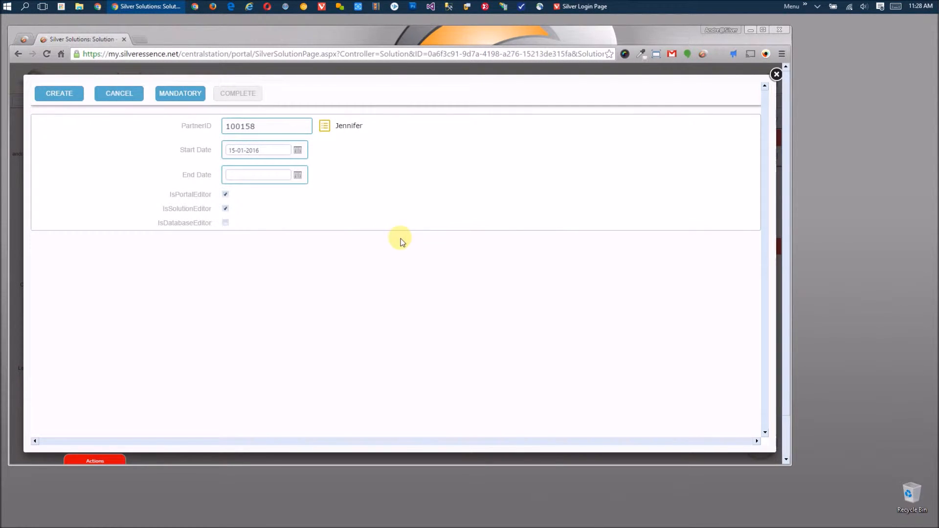
left_click(297, 151)
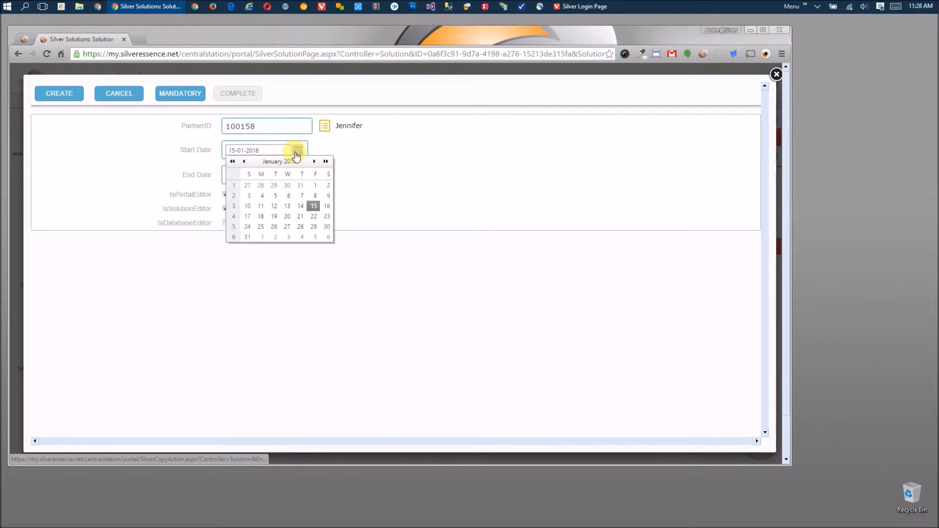
left_click(261, 218)
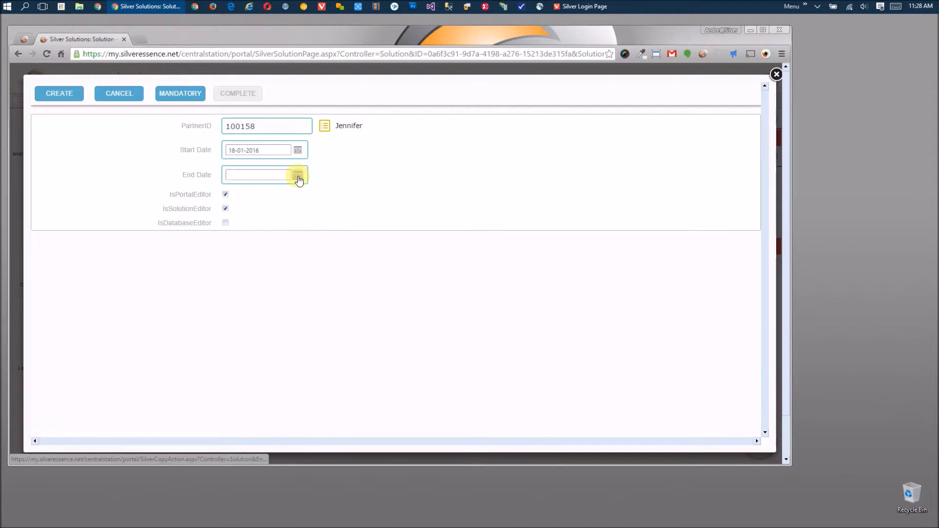
left_click(298, 176)
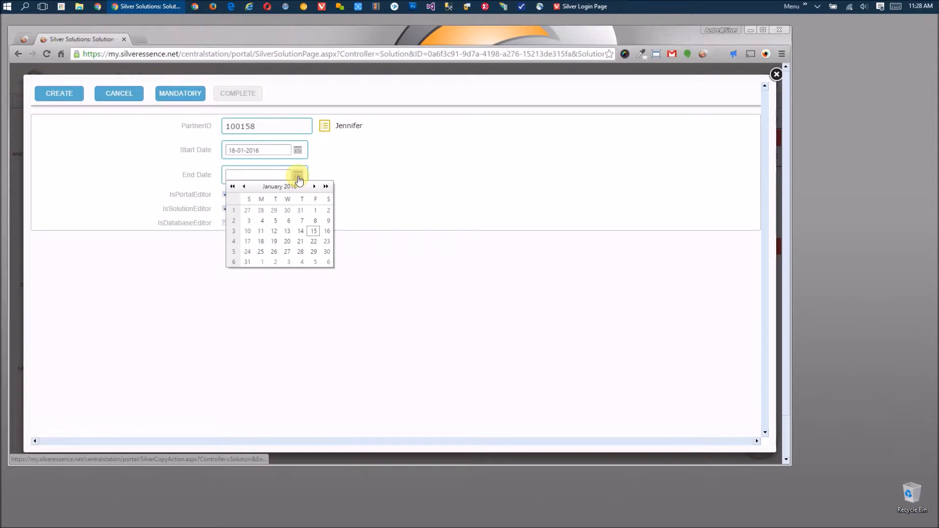
left_click(313, 241)
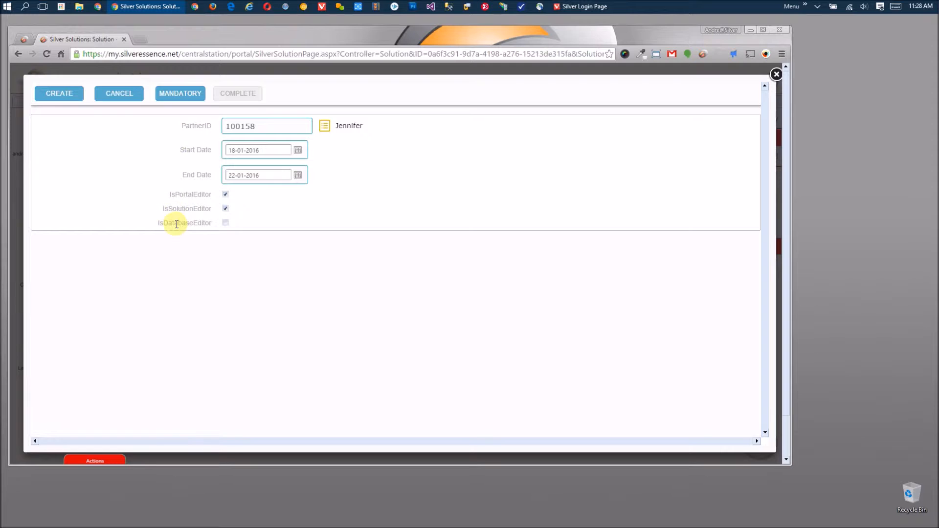
left_click(116, 94)
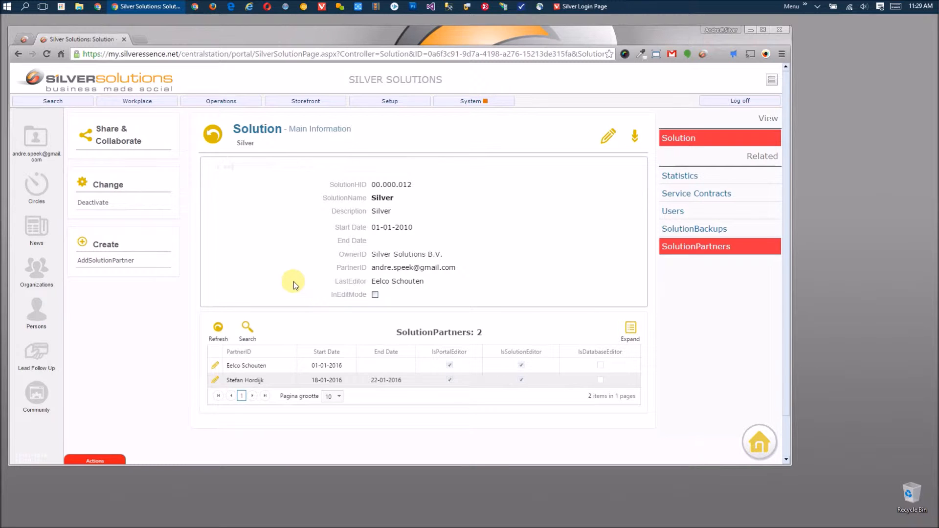
- Launch the Quick Editor from System and sign in as partner to edit the Solution entity
left_click(503, 102)
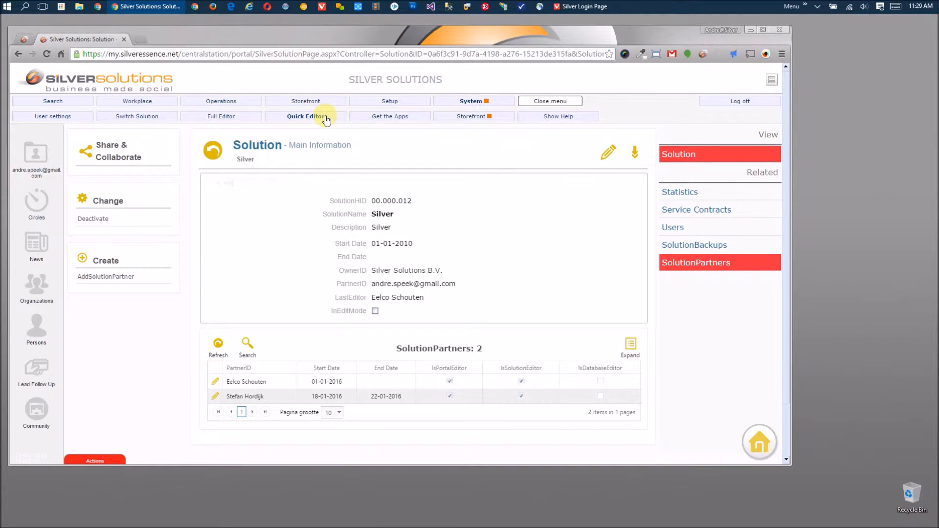
left_click(325, 117)
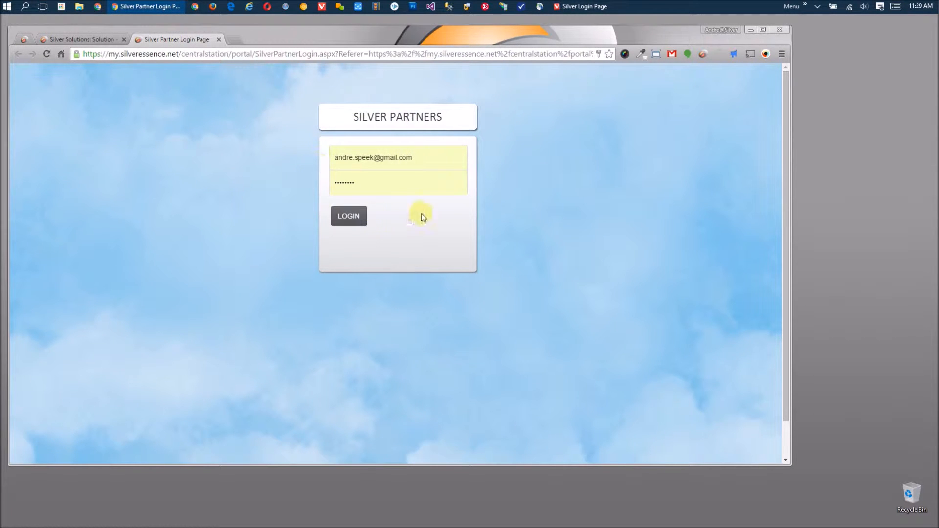
left_click(352, 215)
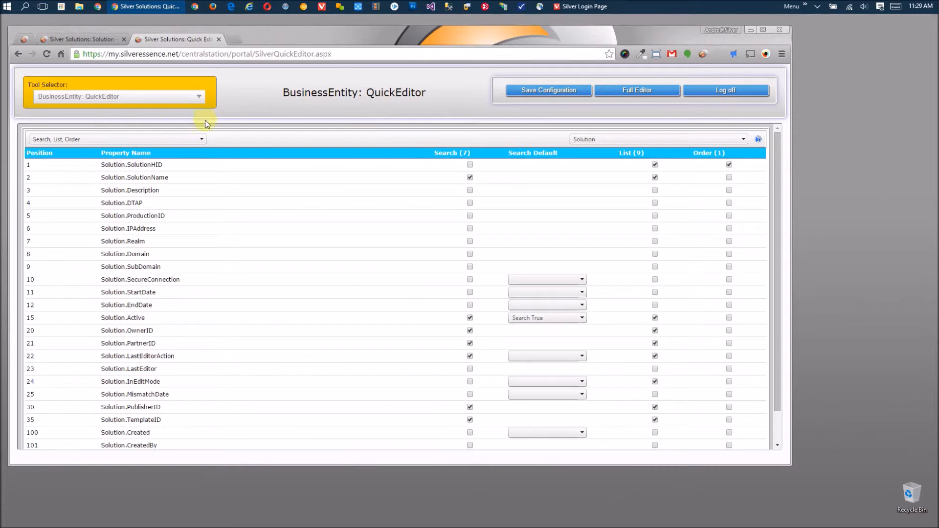
- Reload the Silver solution to confirm InEditMode is checked, then bring up the second browser's login page
left_click(92, 42)
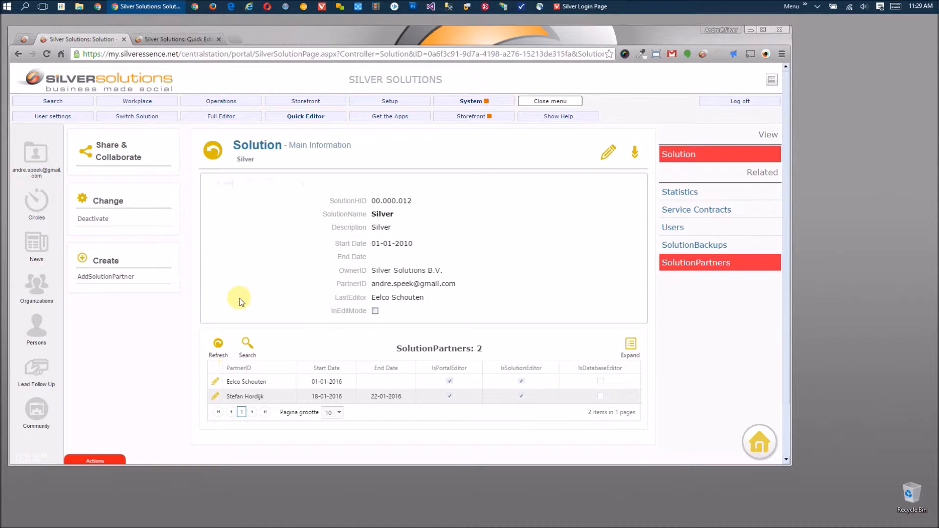
left_click(562, 104)
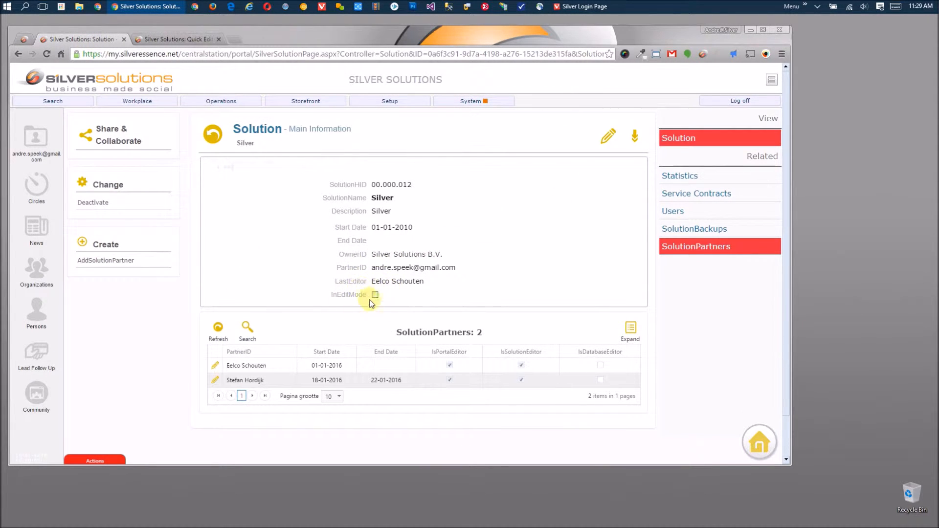
left_click(386, 297)
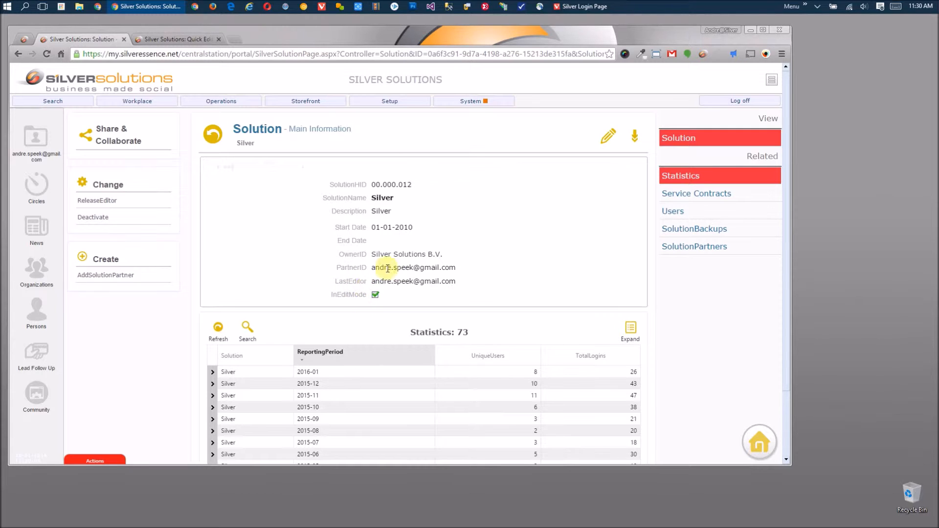
left_click(588, 6)
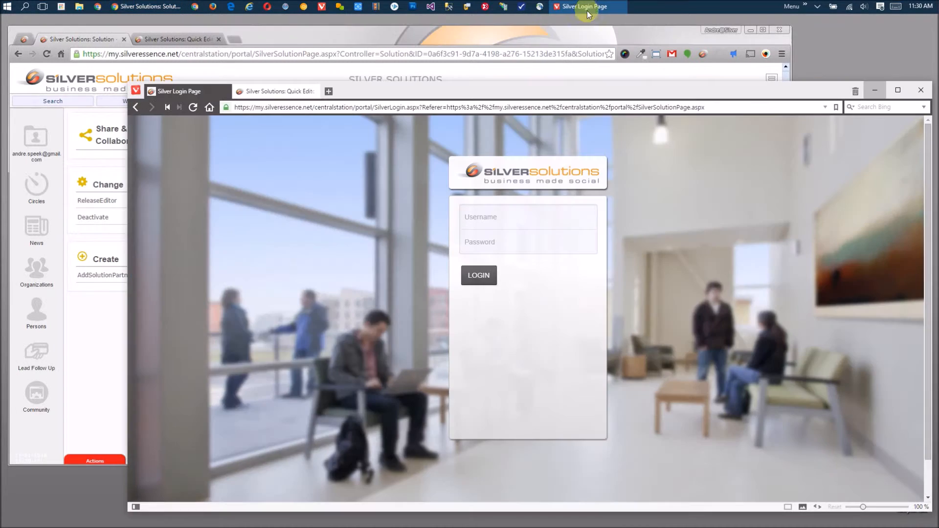
- Log in to the second browser with the second user's username and password, then show the System options
left_click_drag(675, 94, 652, 84)
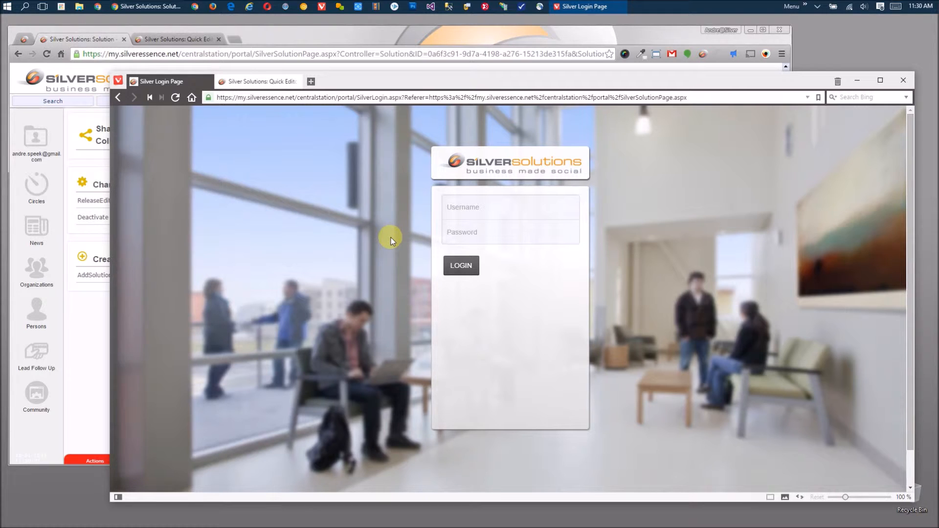
left_click(549, 211)
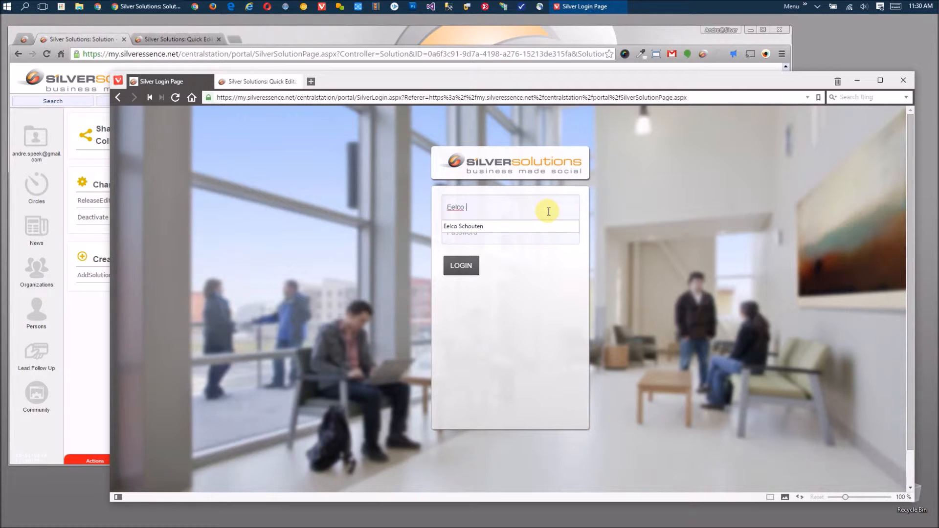
key("Tab")
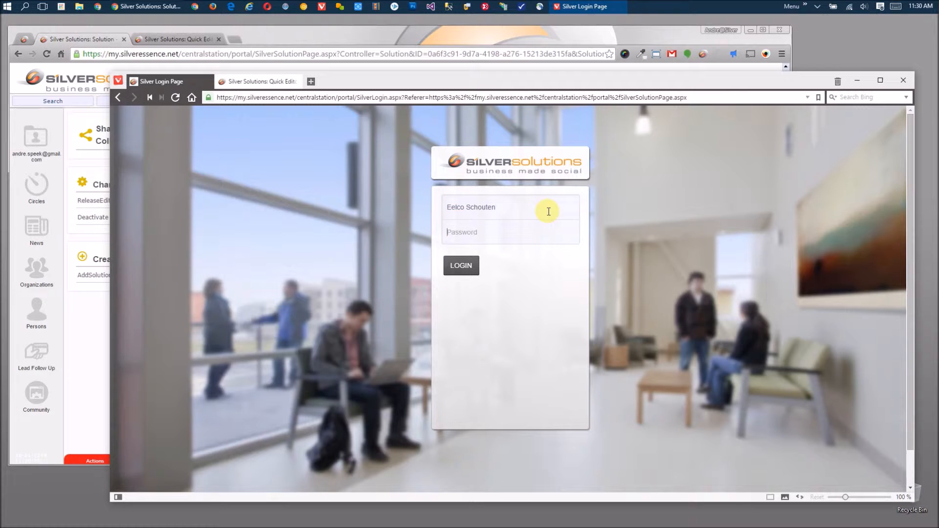
type("••••••••")
key("Return")
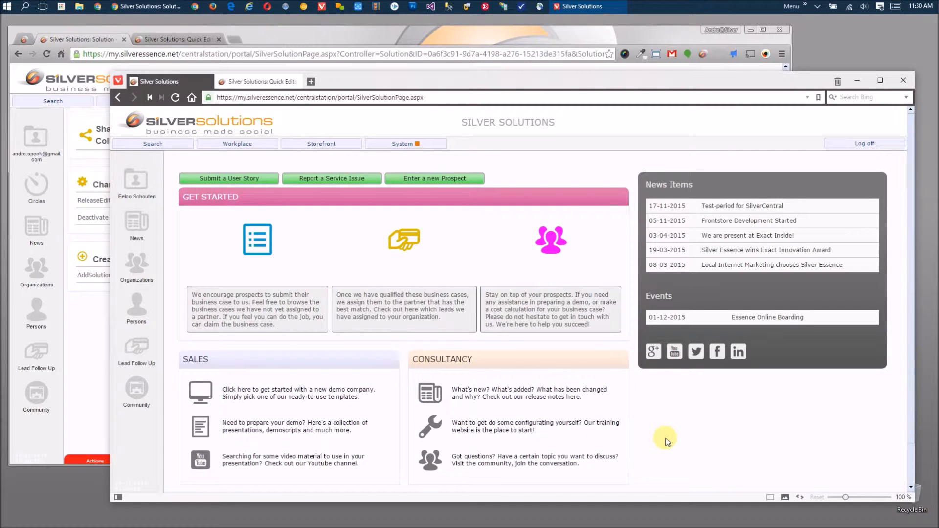
left_click(409, 146)
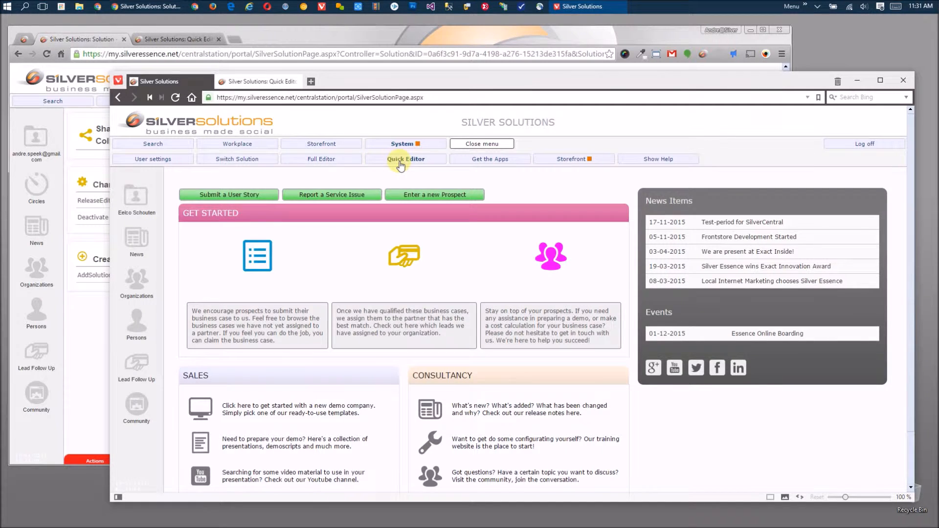
- Sign in to the Quick Editor as the second user and open the Full Editor, which shows the edit-lock warning
left_click(400, 163)
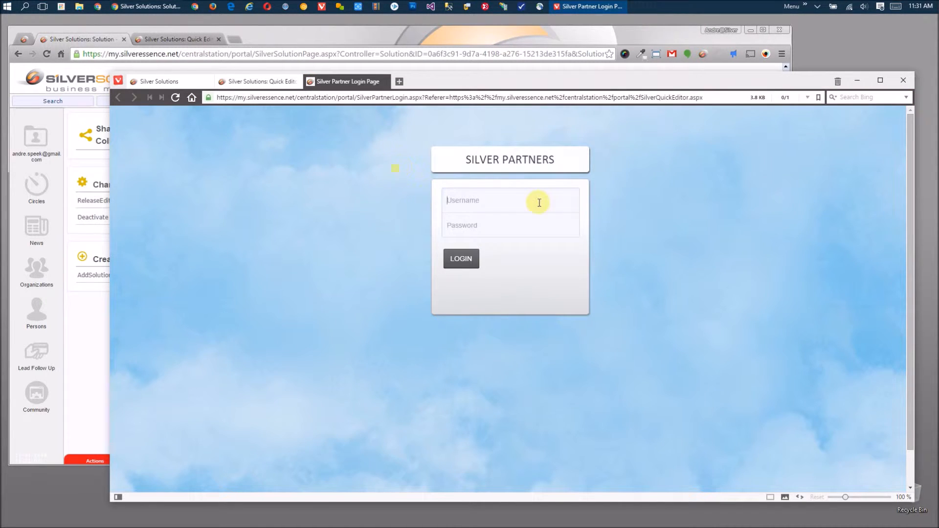
key("Down")
key("Tab")
type("••")
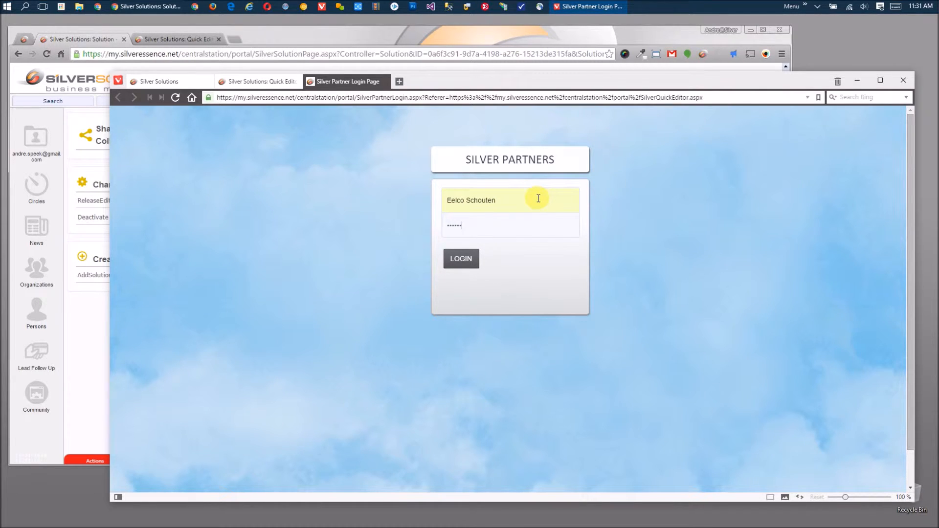
key("Return")
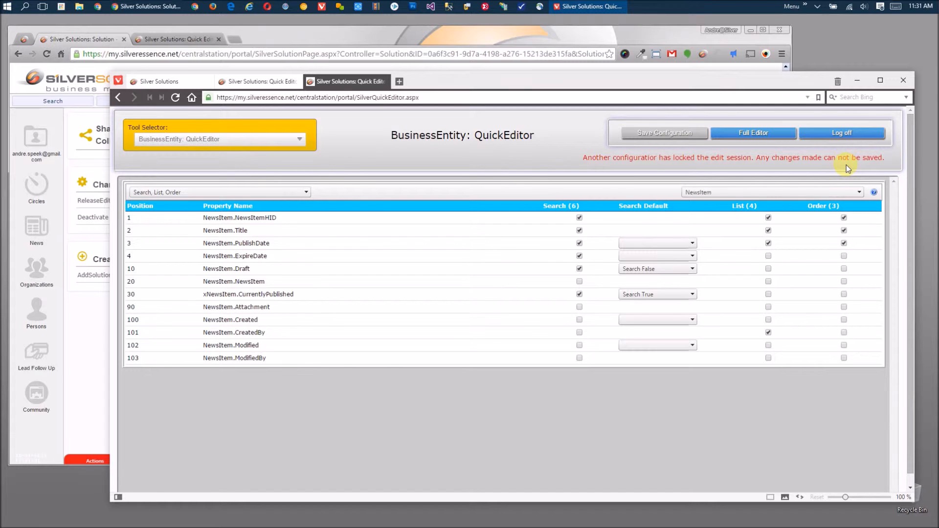
left_click(759, 134)
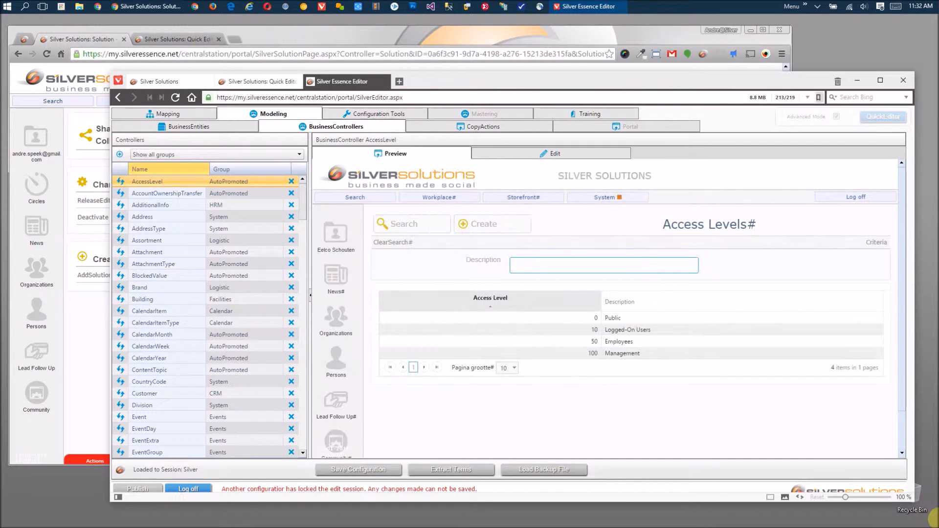
- Enlarge the editor, view the AccessLevel entity's property settings under BusinessEntities, then log off
left_click_drag(715, 84, 671, 53)
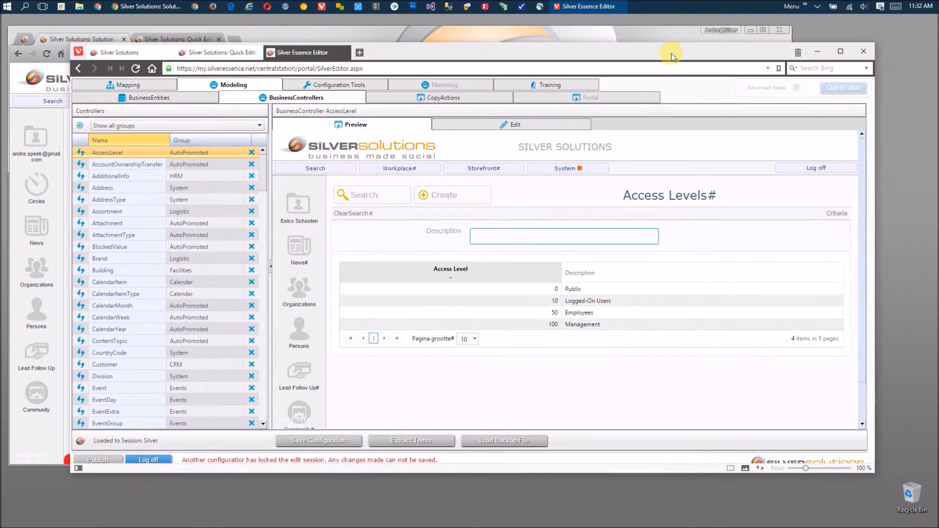
left_click_drag(866, 468, 917, 518)
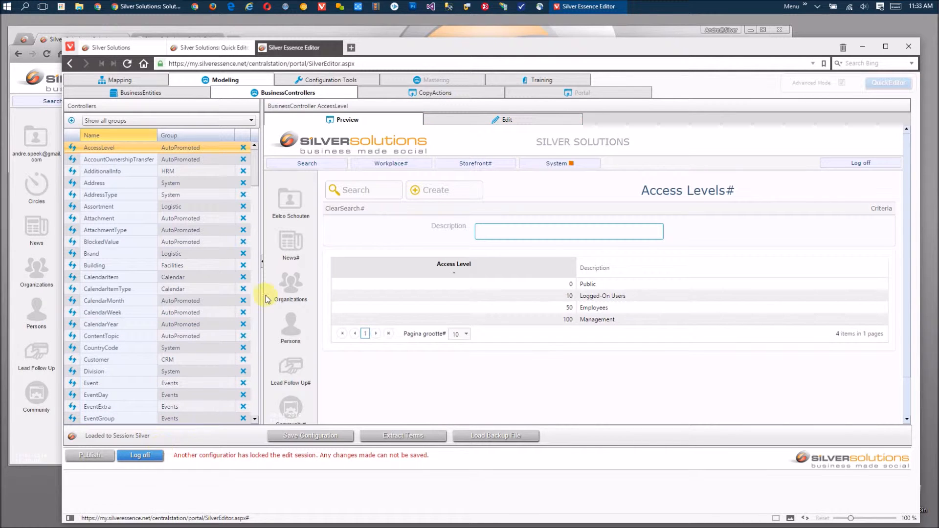
left_click(163, 91)
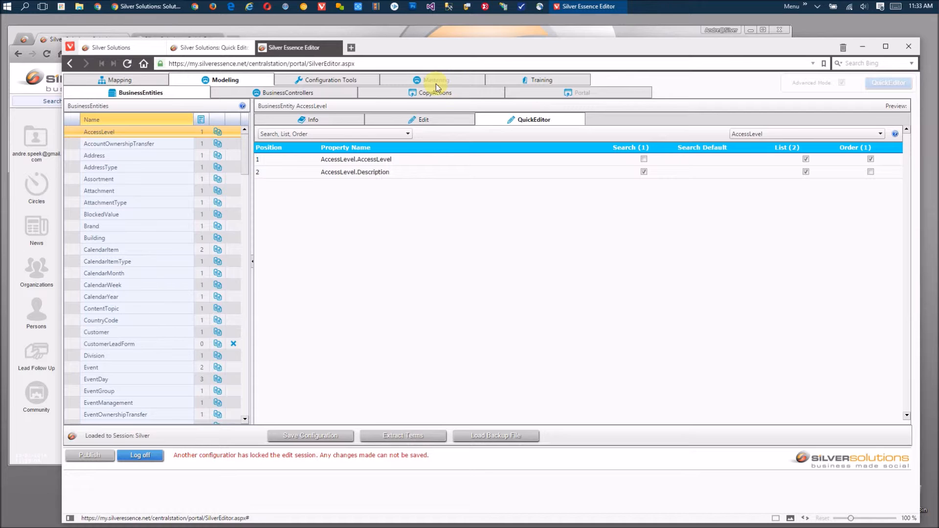
left_click(442, 122)
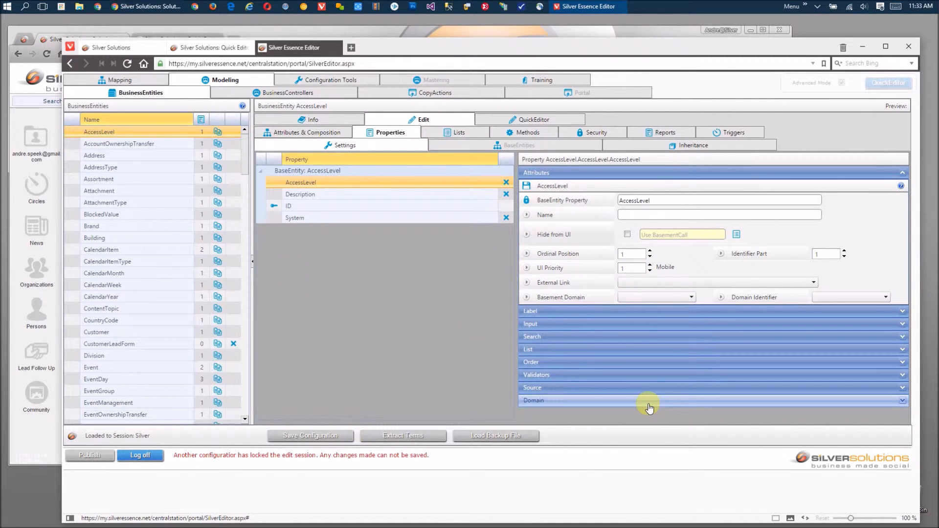
left_click(143, 455)
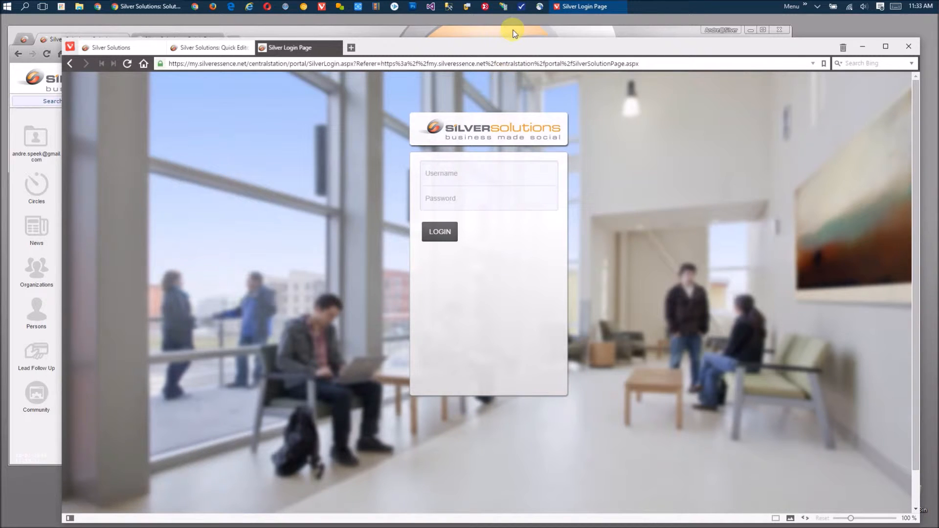
- Log the first user off from the Quick Editor tab in Chrome
left_click(532, 34)
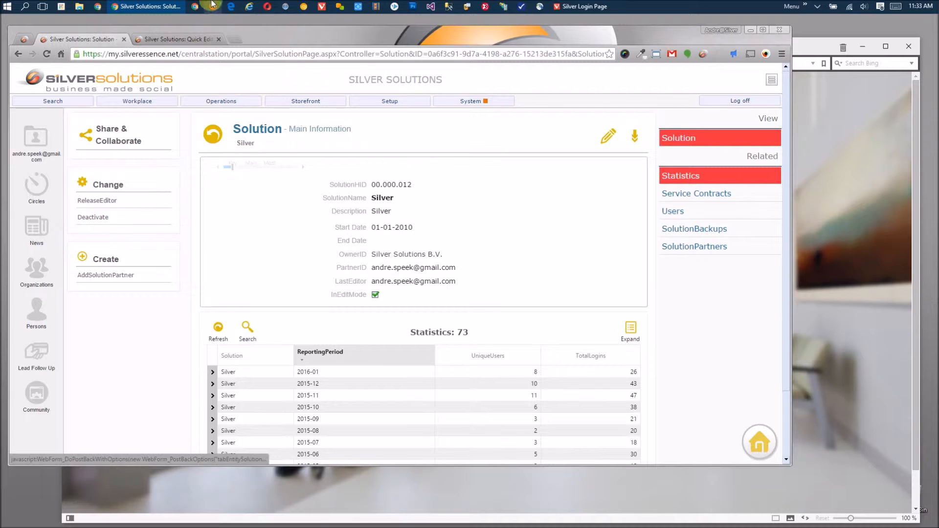
left_click(180, 40)
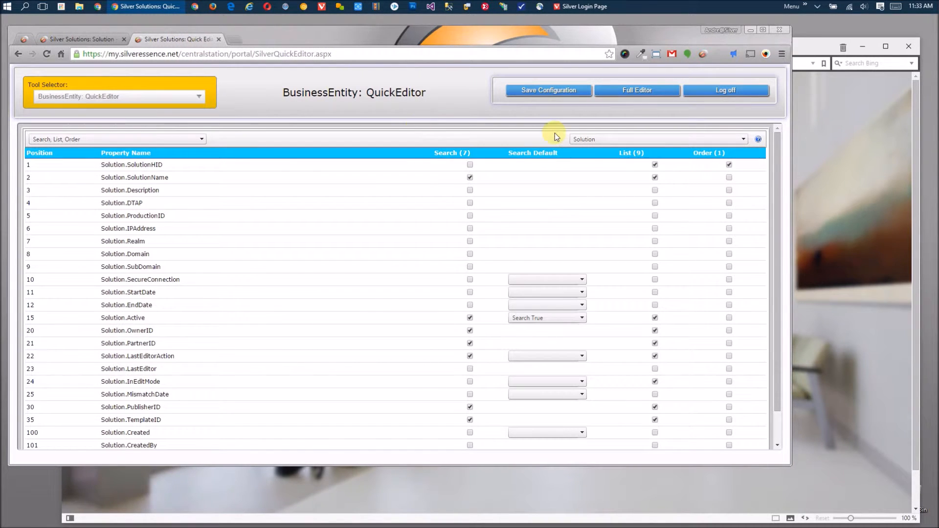
left_click(751, 92)
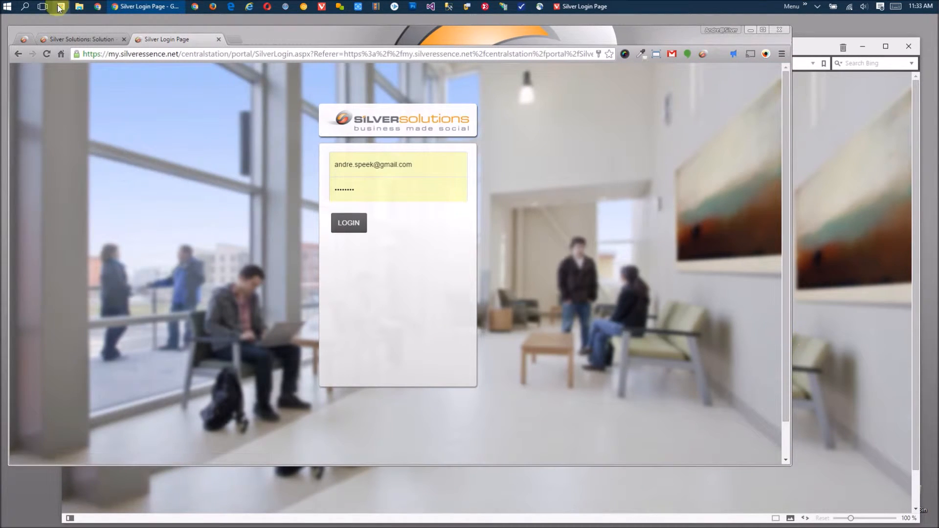
- Reload the Silver solution page and log back in, clearing InEditMode
left_click(72, 39)
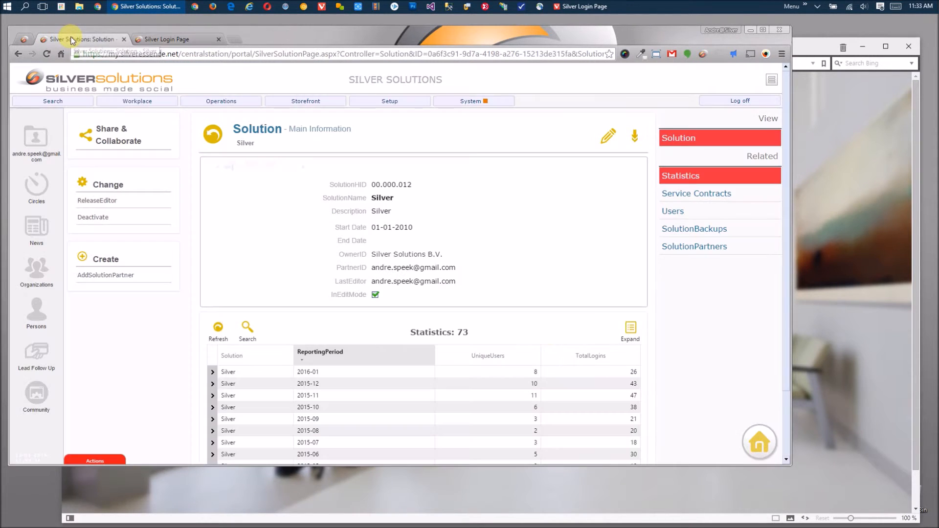
left_click(49, 54)
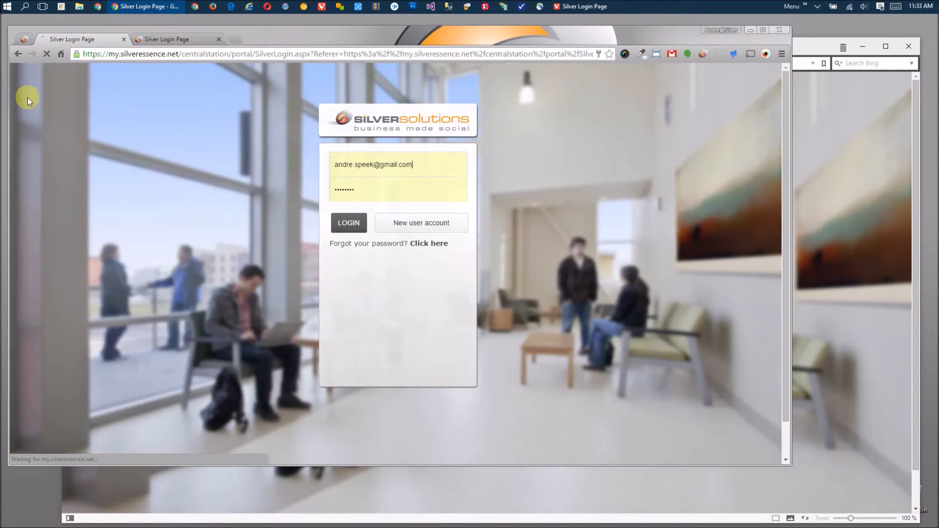
left_click(347, 223)
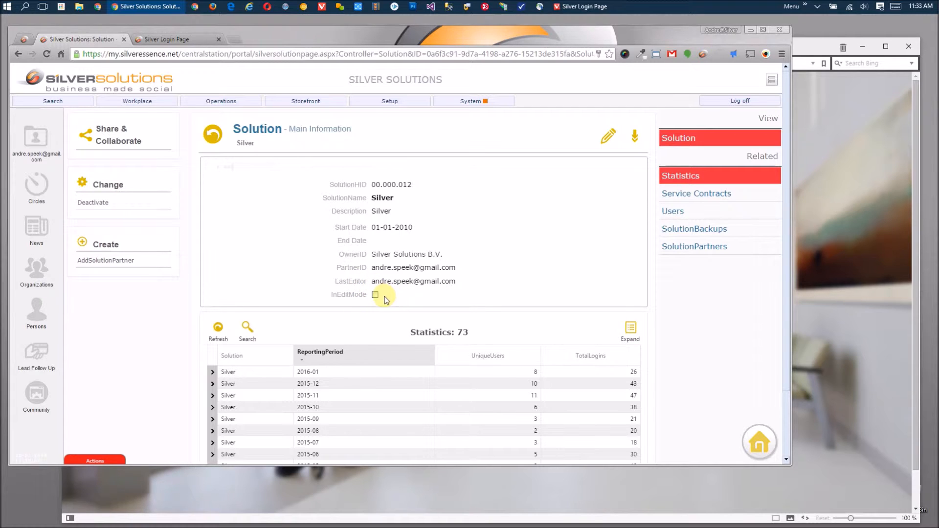
- List the Silver solution's SolutionBackups and open backup 00.000.011
left_click(716, 230)
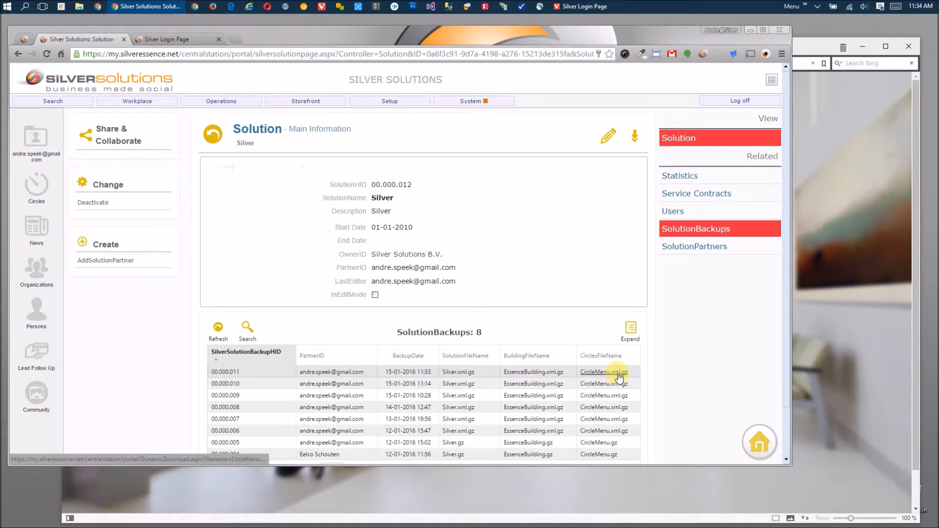
left_click(231, 373)
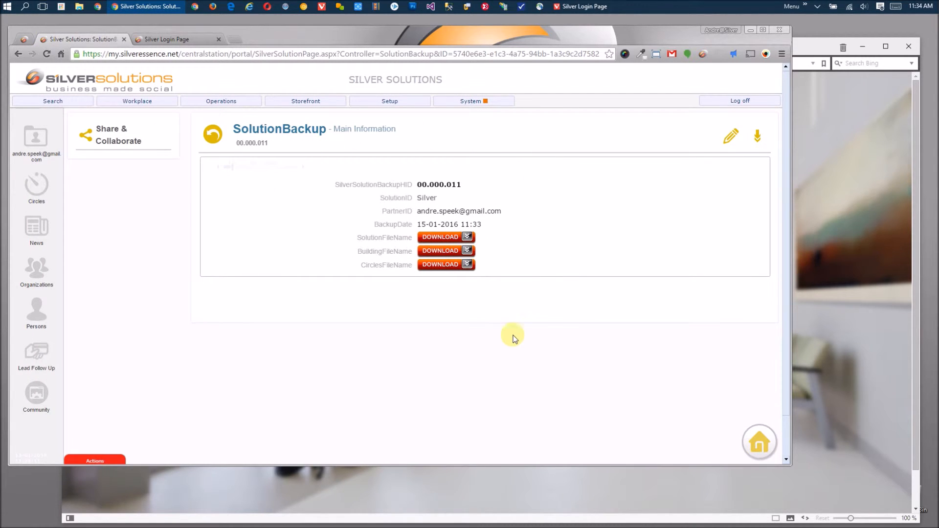
- Download Silver.xml.gz from backup 00.000.011, close the downloads bar, and go back to Silver
left_click(465, 237)
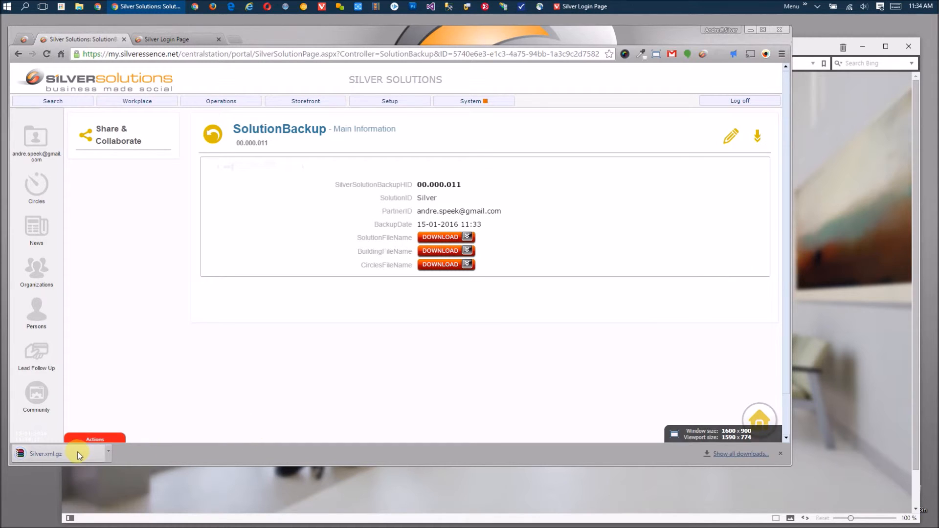
left_click(778, 453)
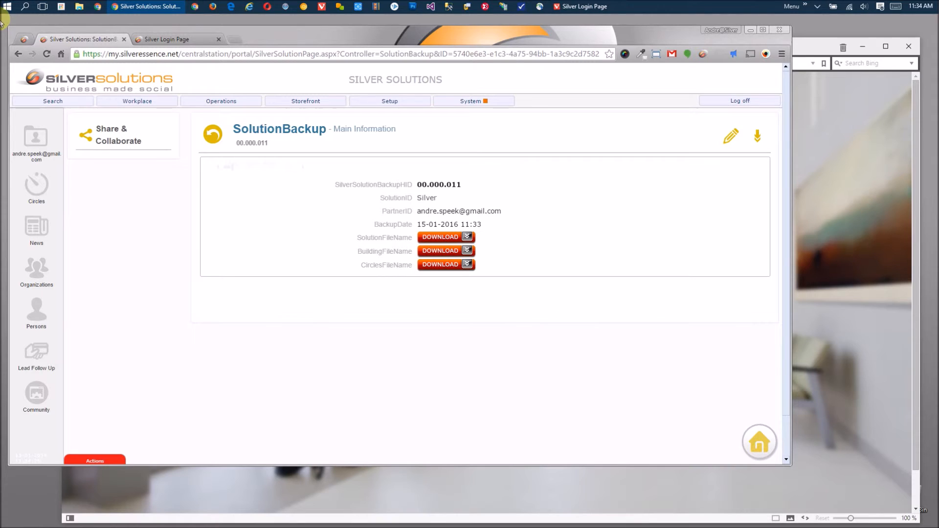
left_click(18, 54)
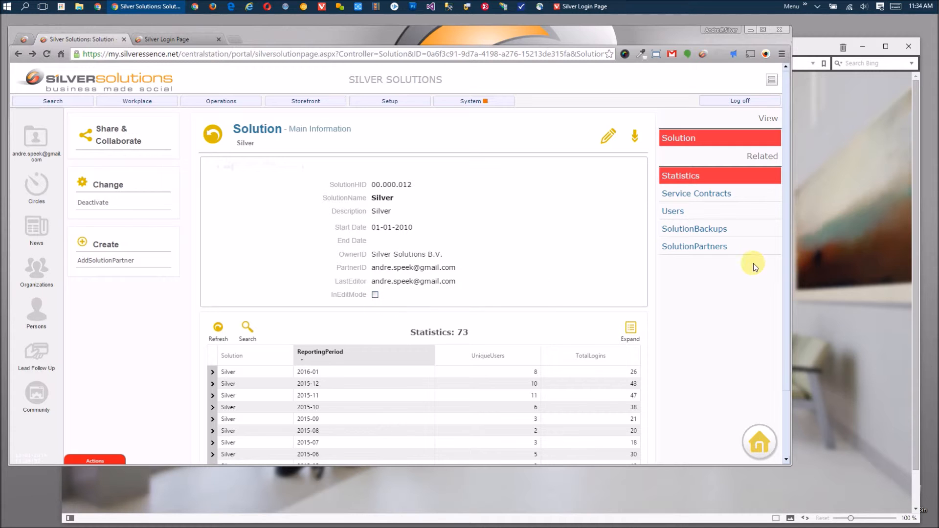
- Sign in as the second user in the login-page window using the suggested username and password
left_click(862, 229)
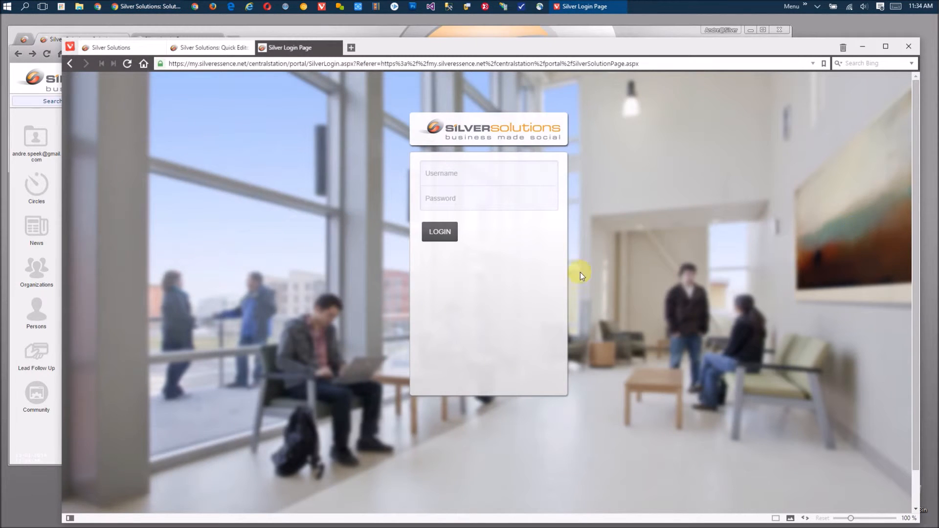
left_click(469, 178)
type("Eelco")
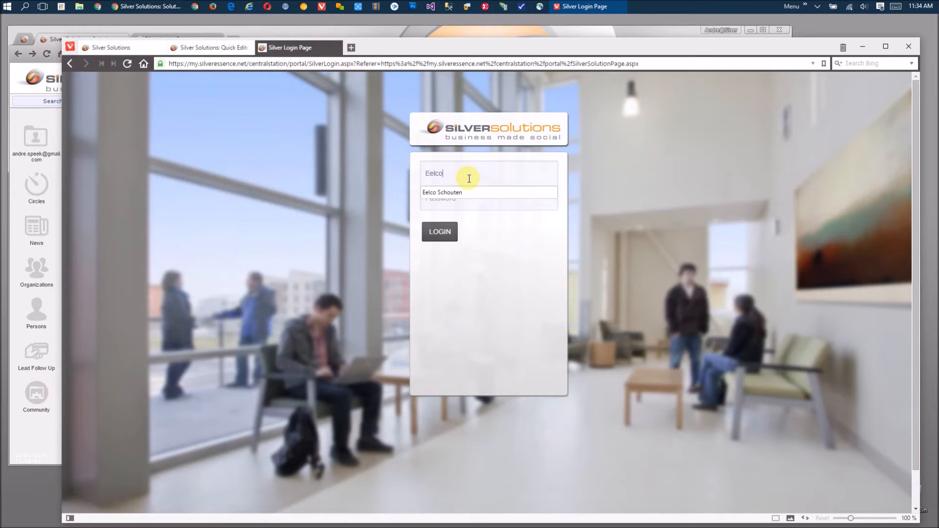
key("Down")
key("Tab")
type("••••••••")
key("Return")
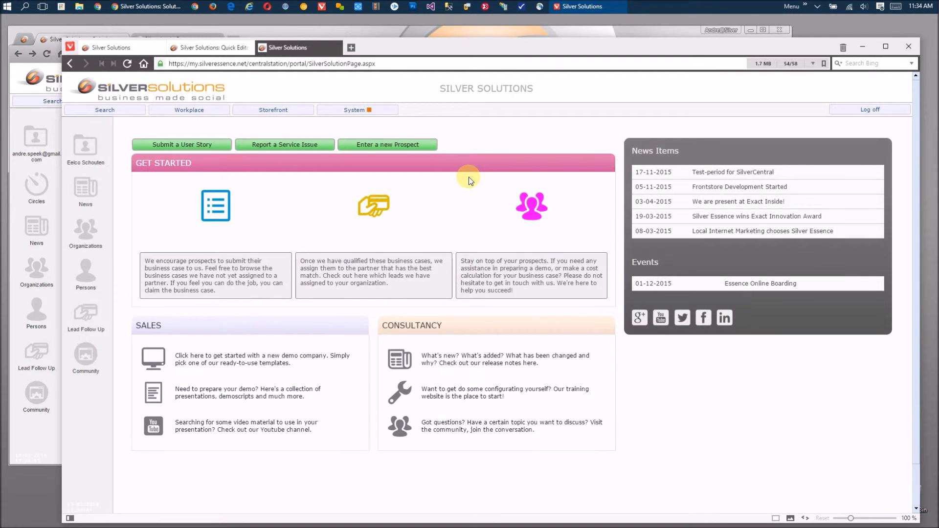
- Open System > Quick Editor as the second user, then reload the Silver page to see InEditMode checked
left_click(381, 111)
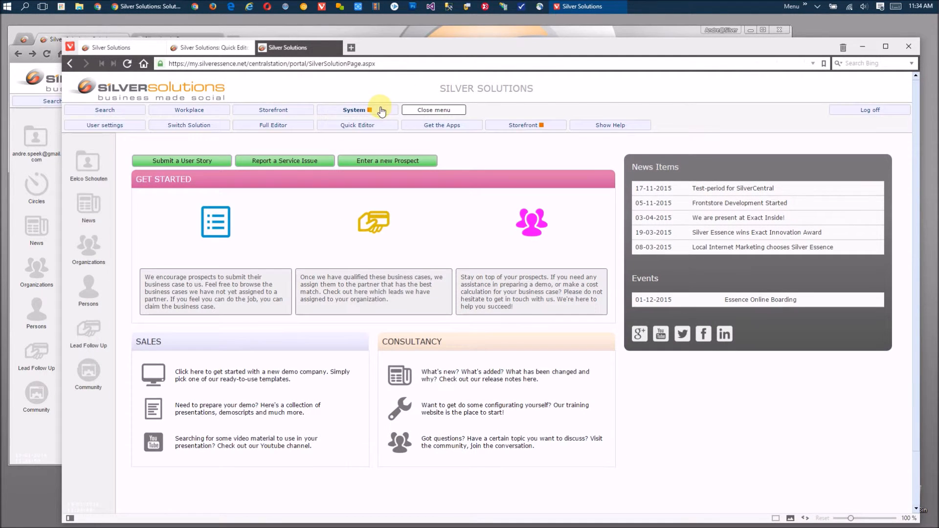
left_click(360, 125)
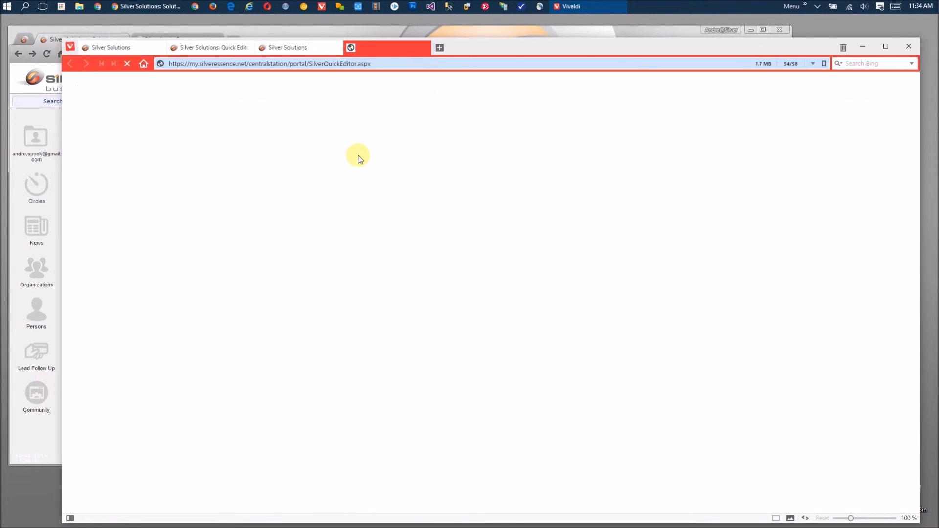
key("Tab")
type("•••")
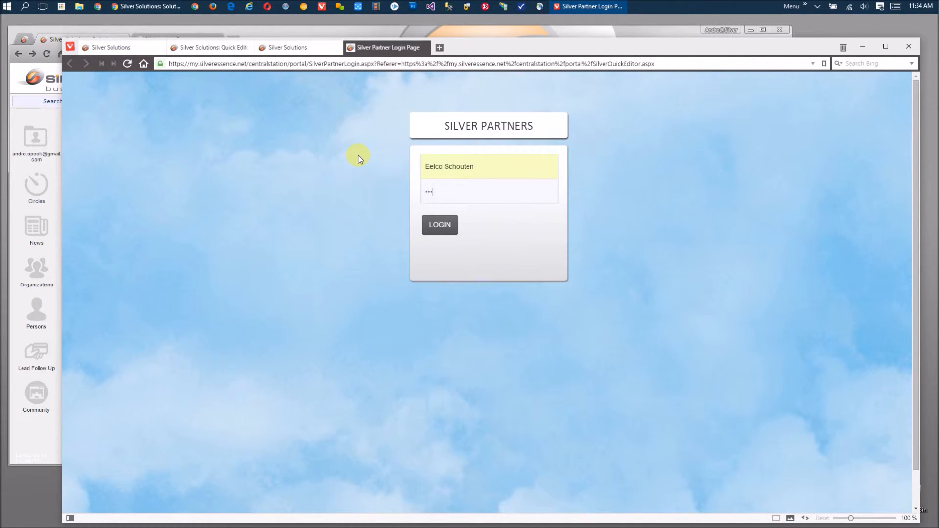
key("Return")
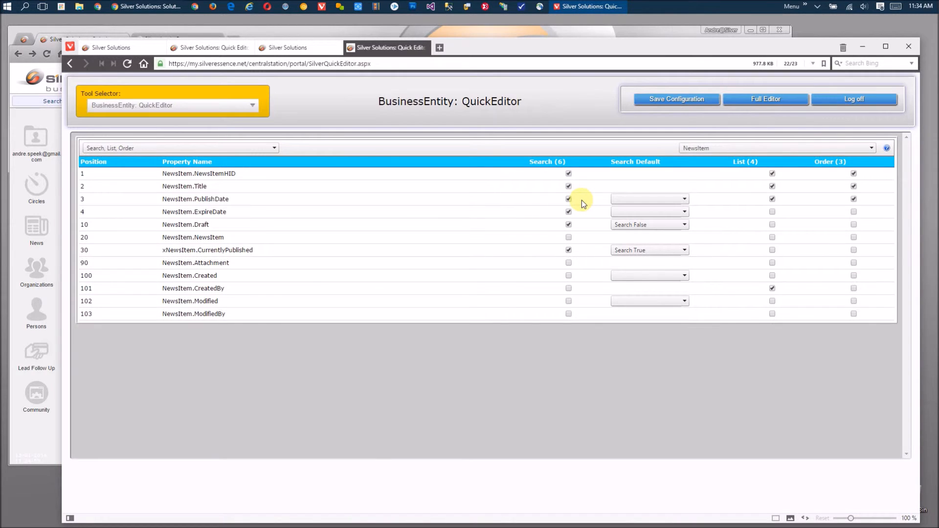
left_click(26, 432)
left_click(47, 54)
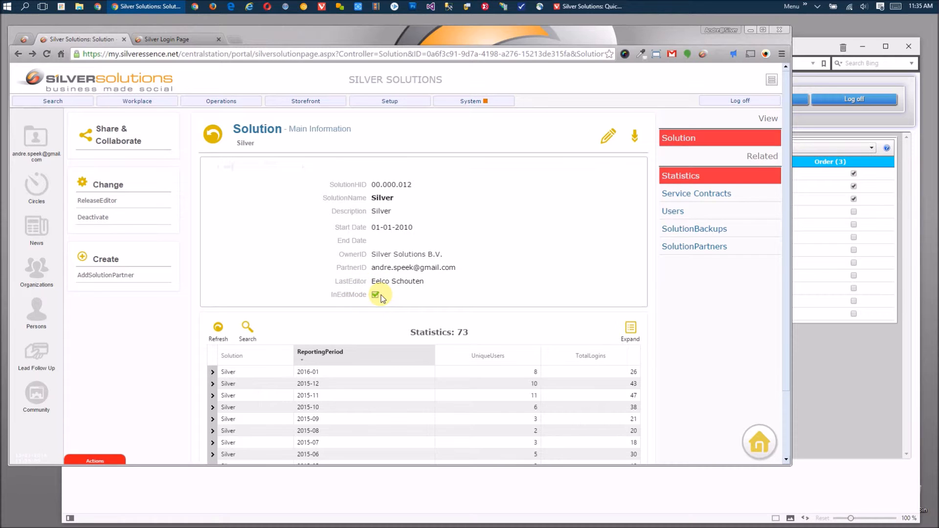
- Bring the Vivaldi Quick Editor showing NewsItem properties forward and close that second-user window
left_click(844, 369)
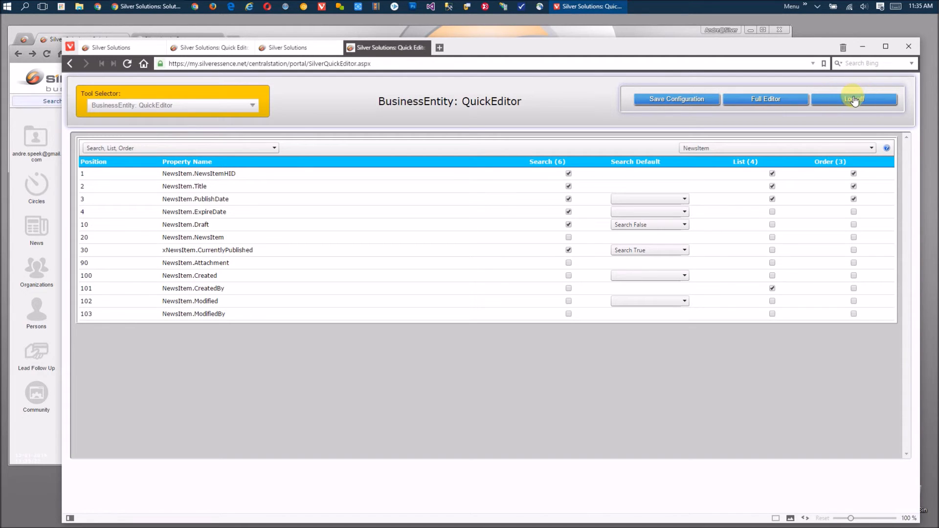
left_click(908, 47)
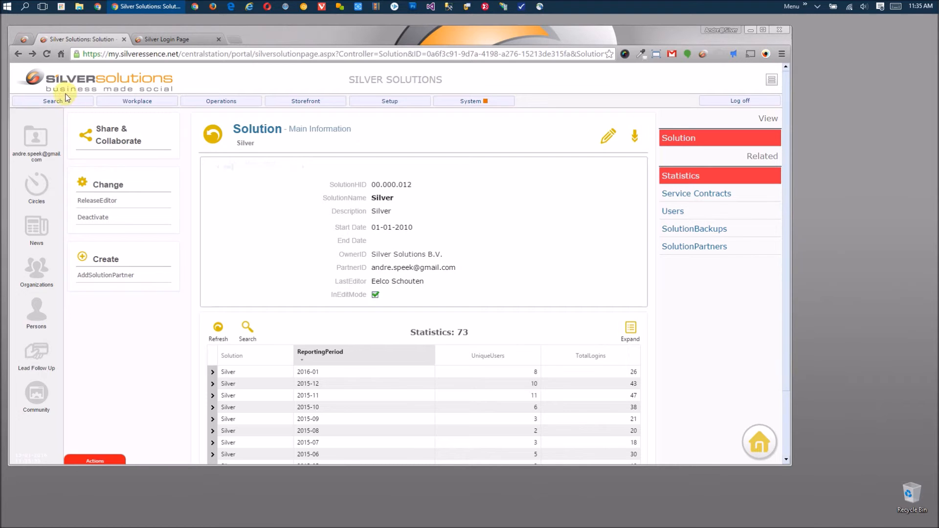
- Reload the Silver solution at Main detail, run ReleaseEditor to clear InEditMode, and close the login tab
left_click(46, 53)
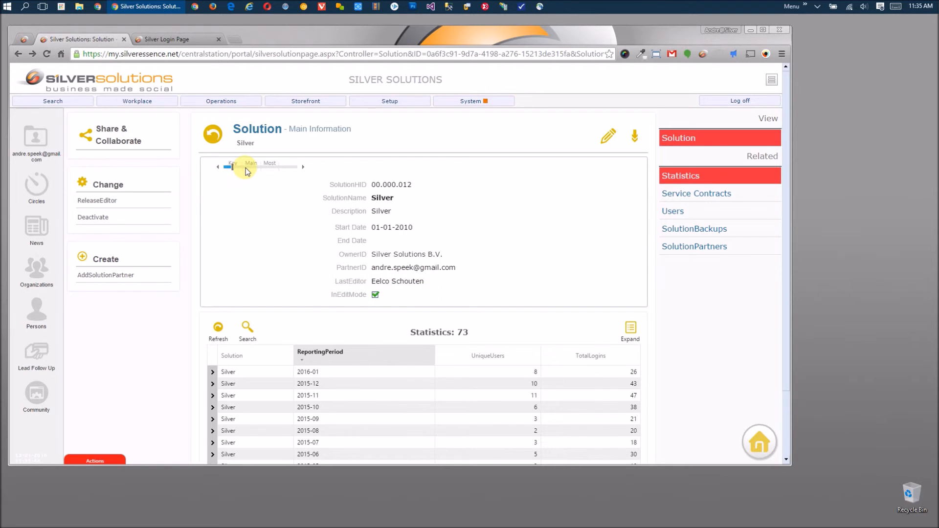
left_click(241, 167)
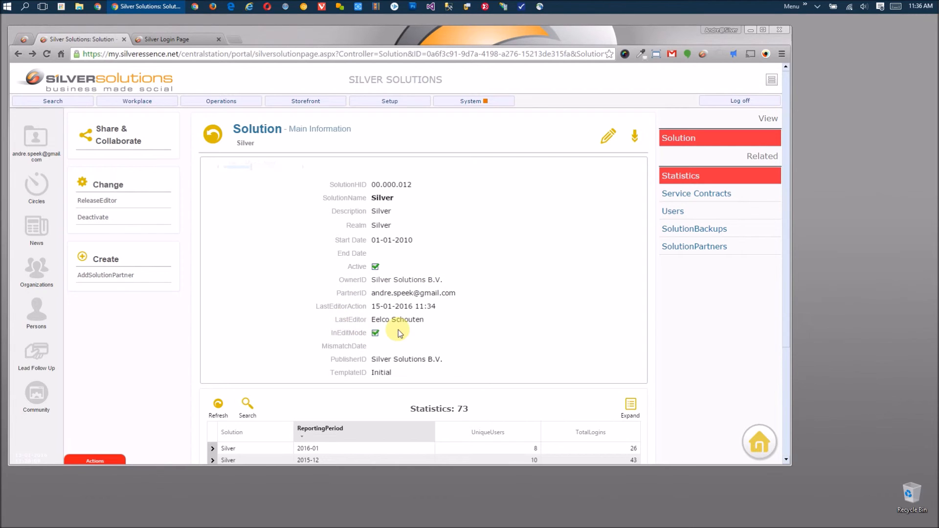
left_click(111, 200)
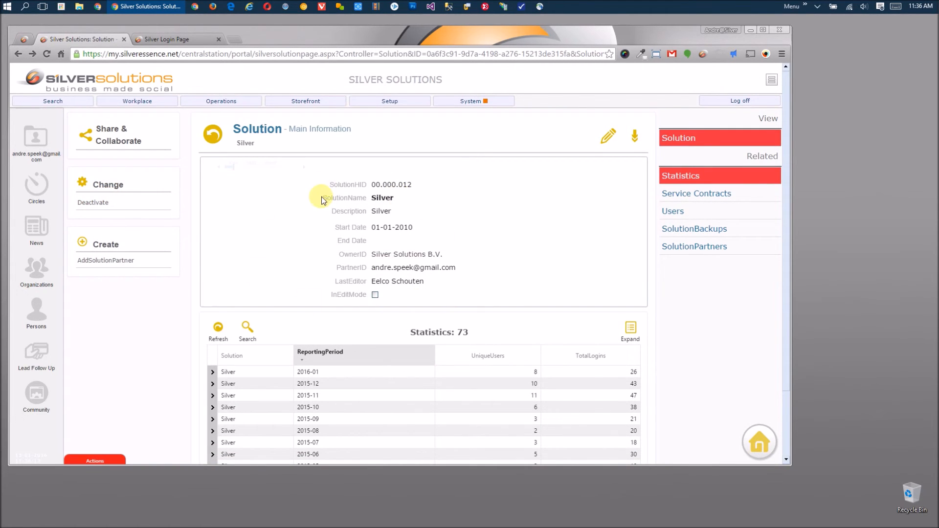
left_click(219, 39)
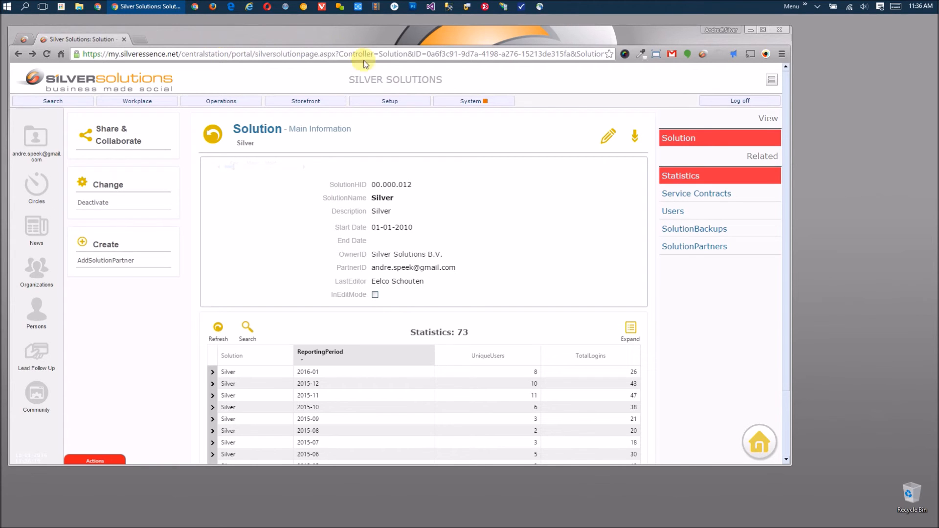
left_click(477, 101)
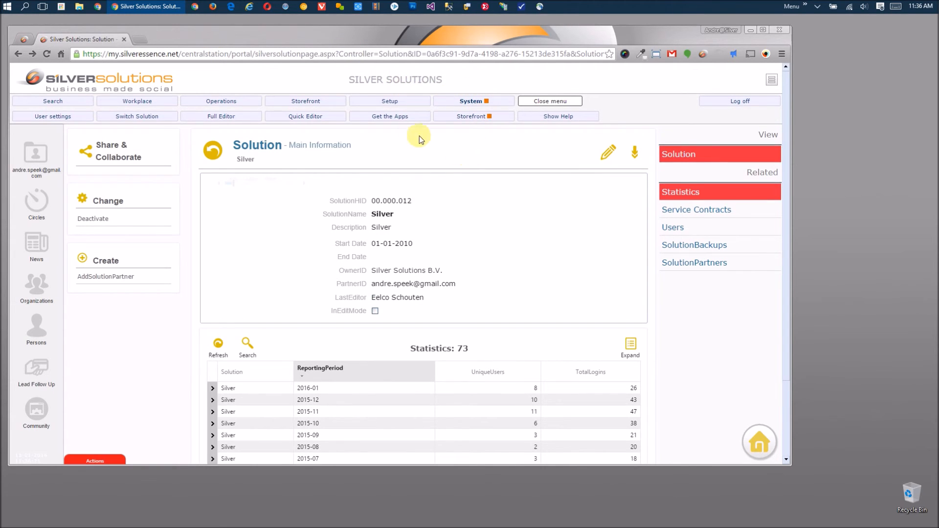
- Log into System > Quick Editor, confirm InEditMode is ticked again on the reloaded solution, then log off
left_click(329, 118)
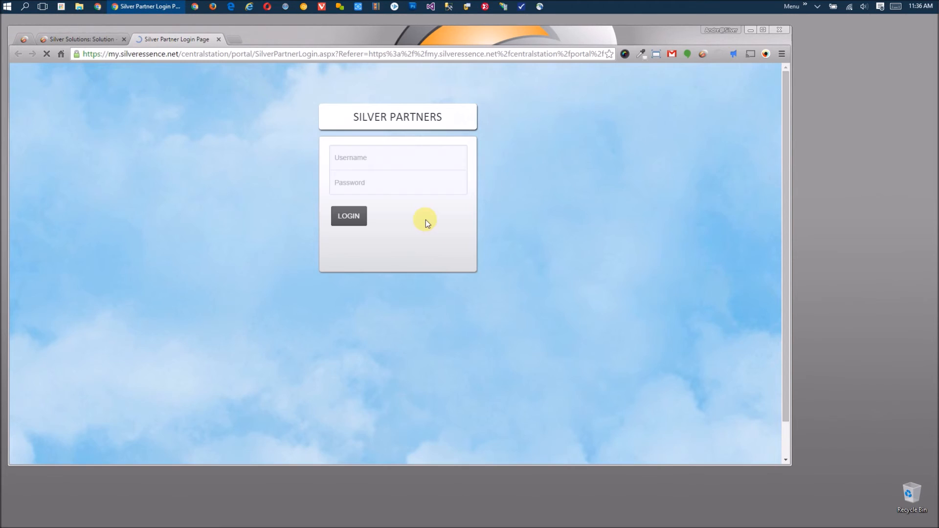
left_click(348, 218)
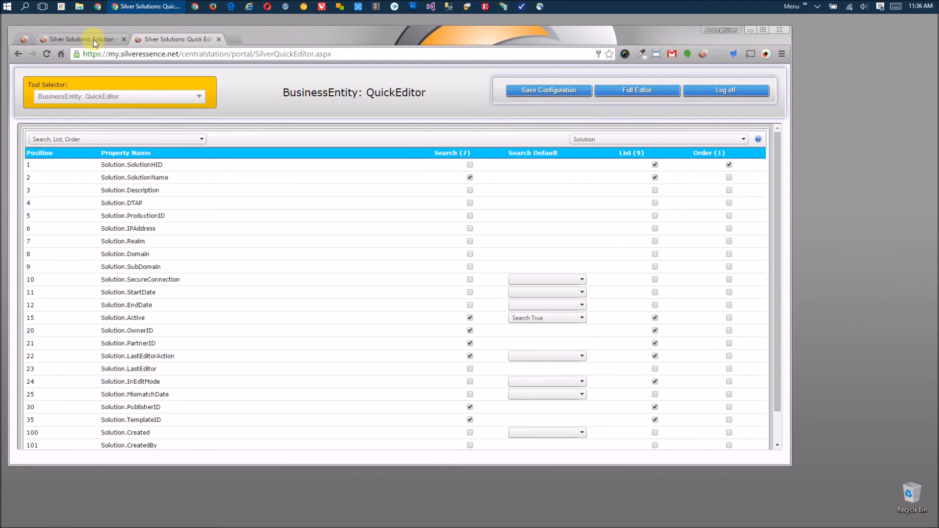
left_click(93, 40)
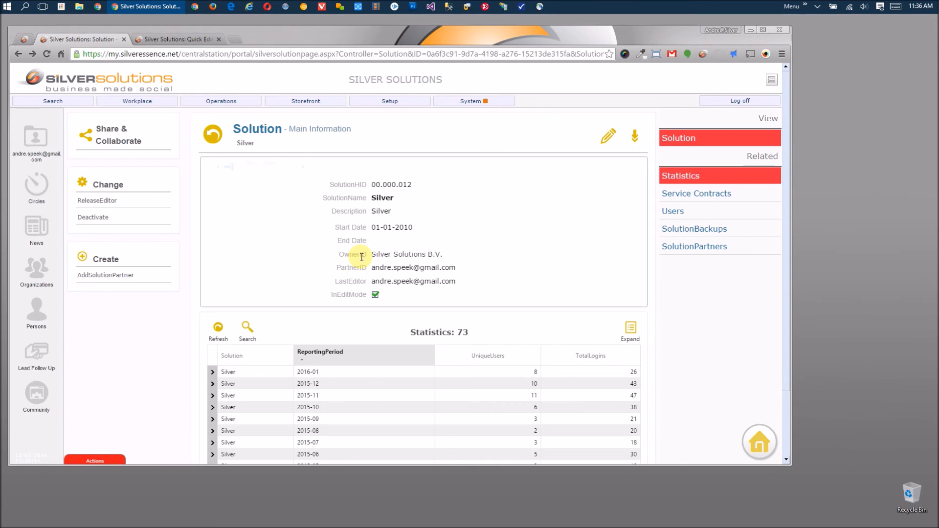
left_click(185, 41)
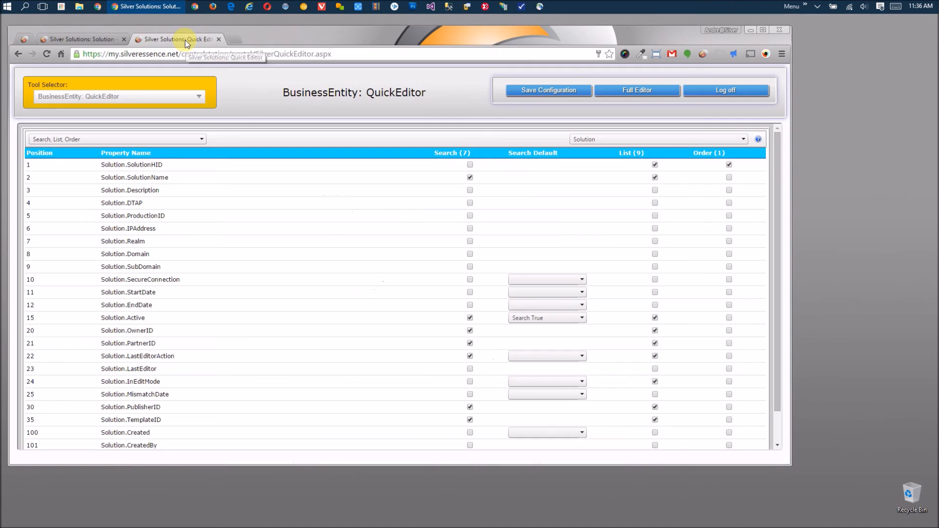
left_click(743, 92)
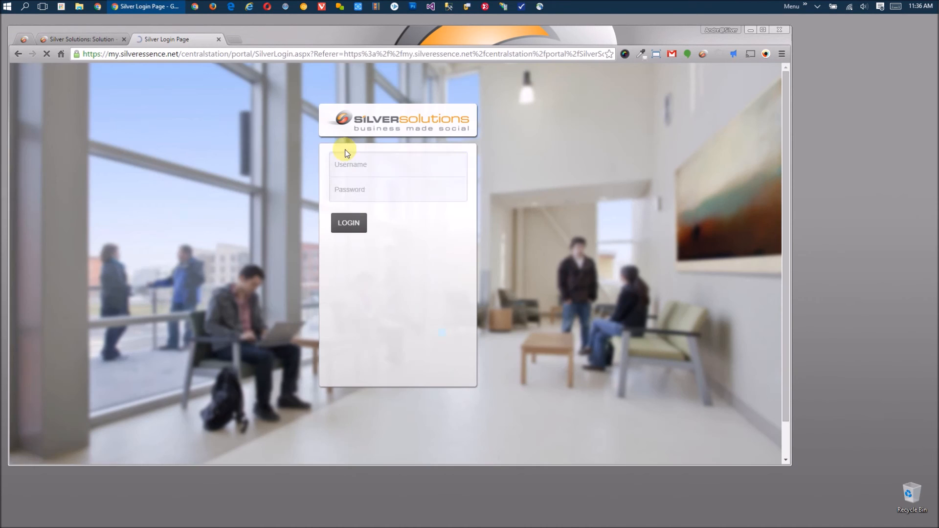
- Close the Silver Login Page and Silver Solutions tabs, leaving the Welcome to Silver HQ page
left_click(219, 39)
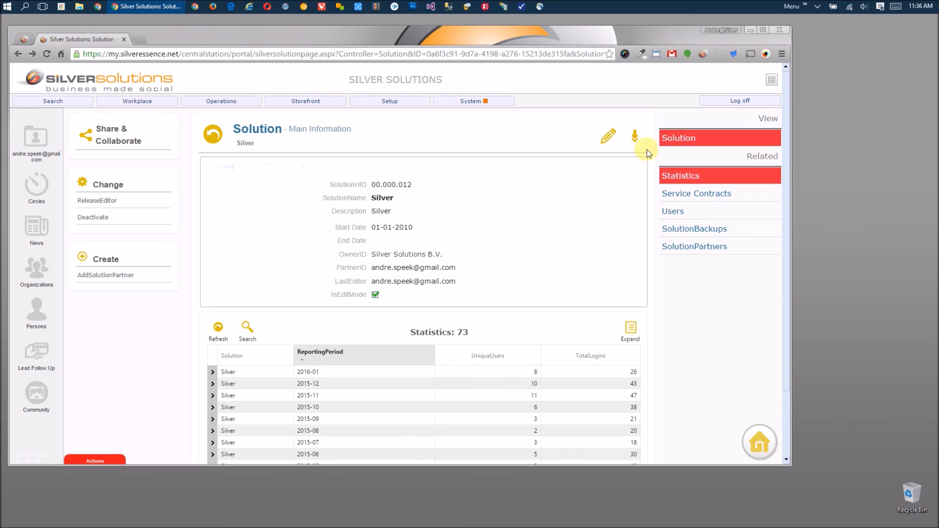
left_click(124, 39)
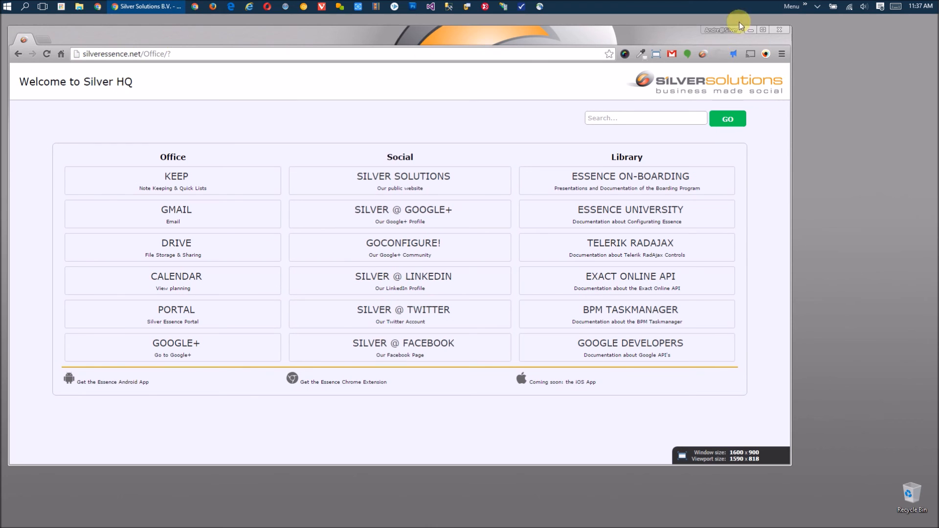
left_click(816, 6)
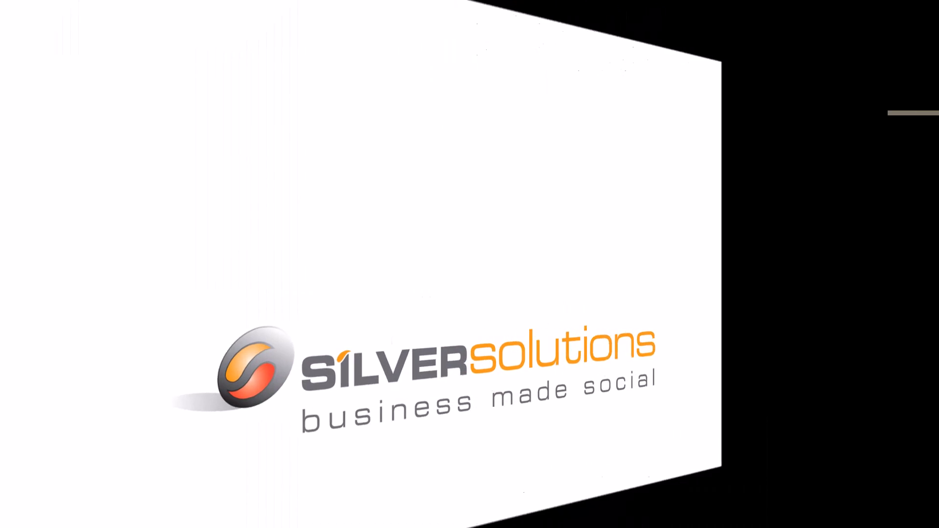